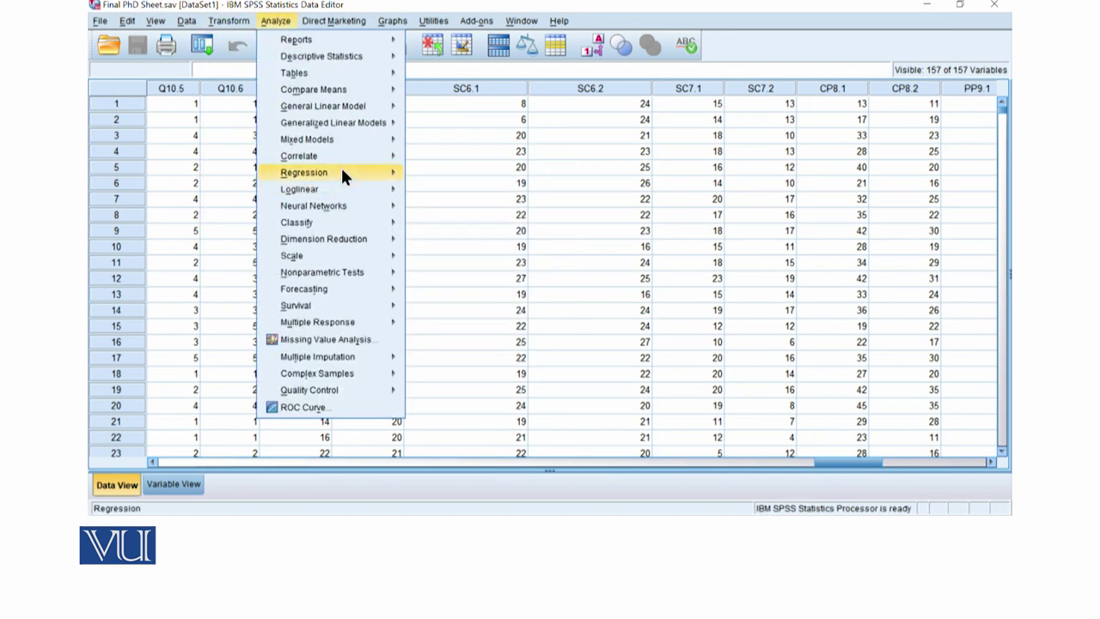
Start a linear regression and assign Offline Bonding Social Capital as the dependent variable.
mouse_move(342, 172)
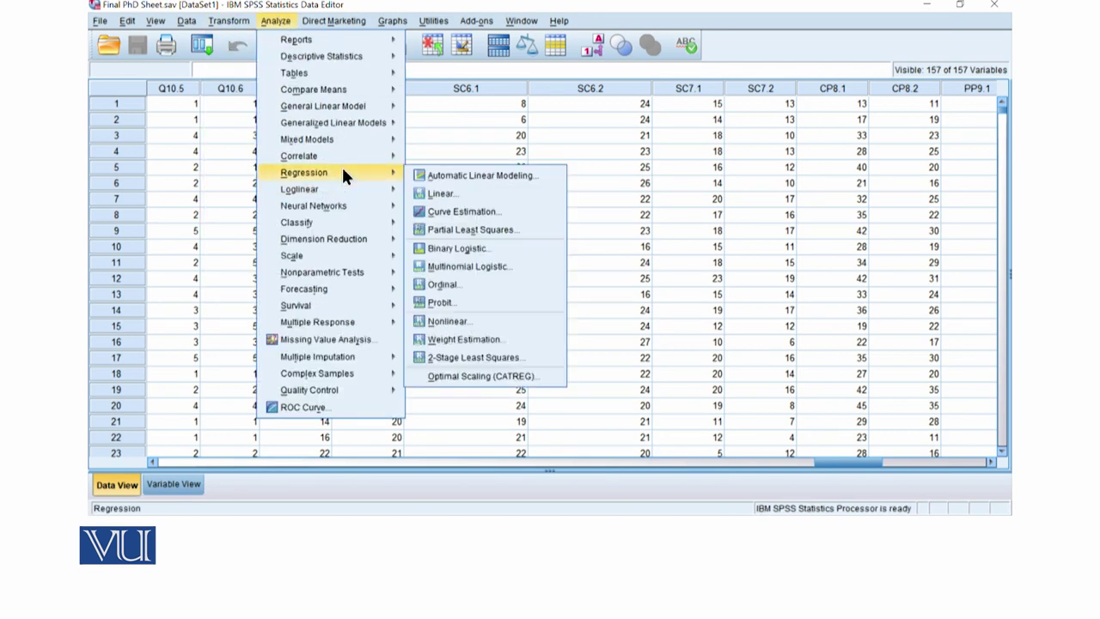
click(534, 204)
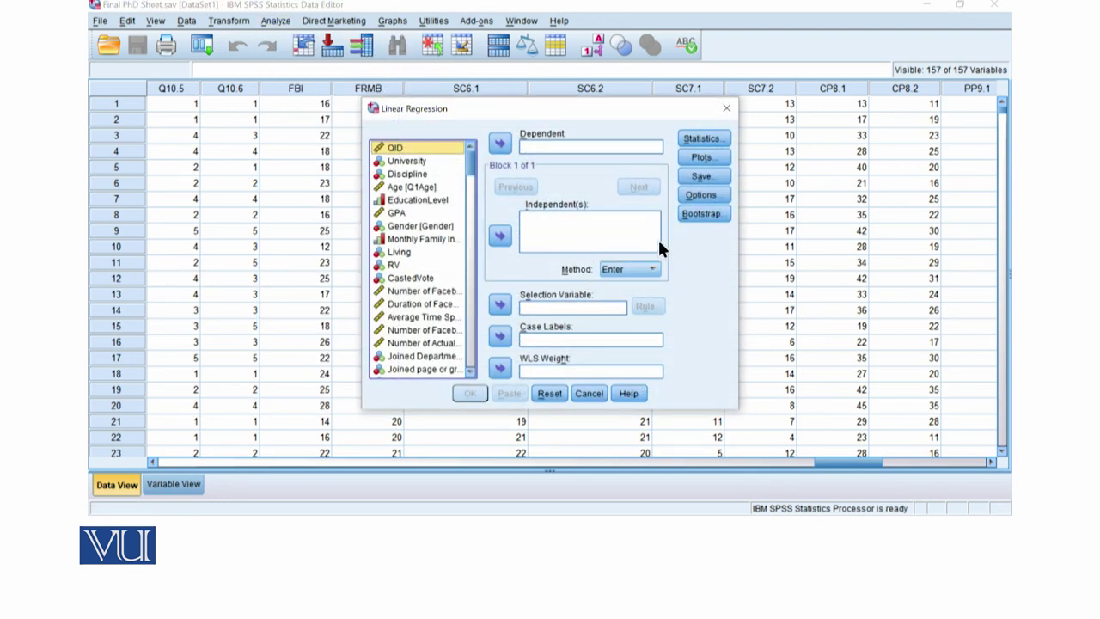
click(633, 271)
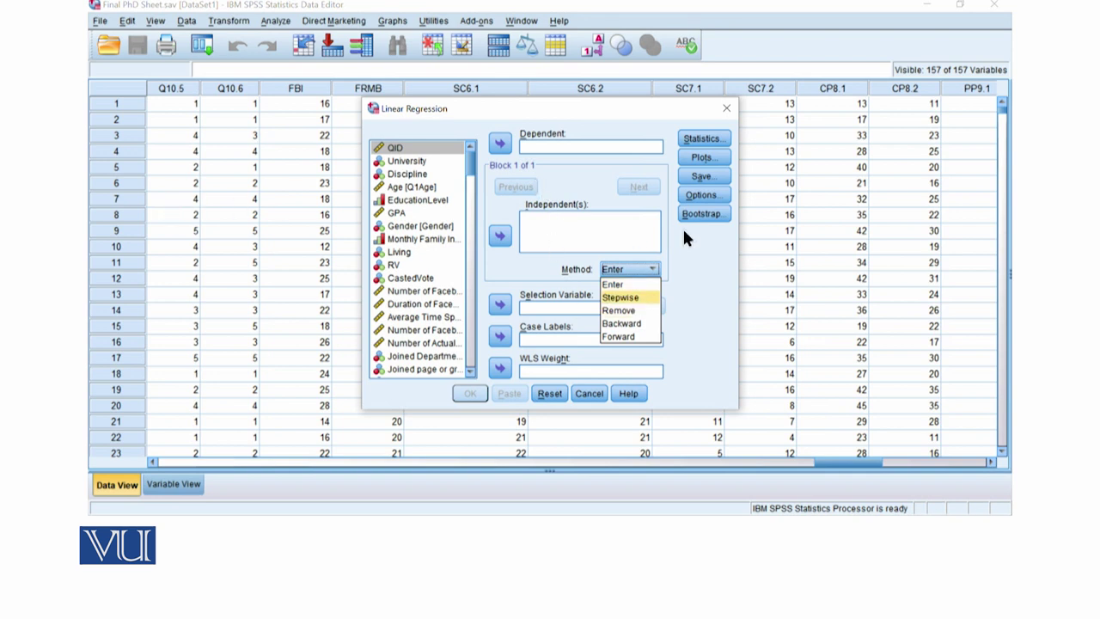
click(685, 274)
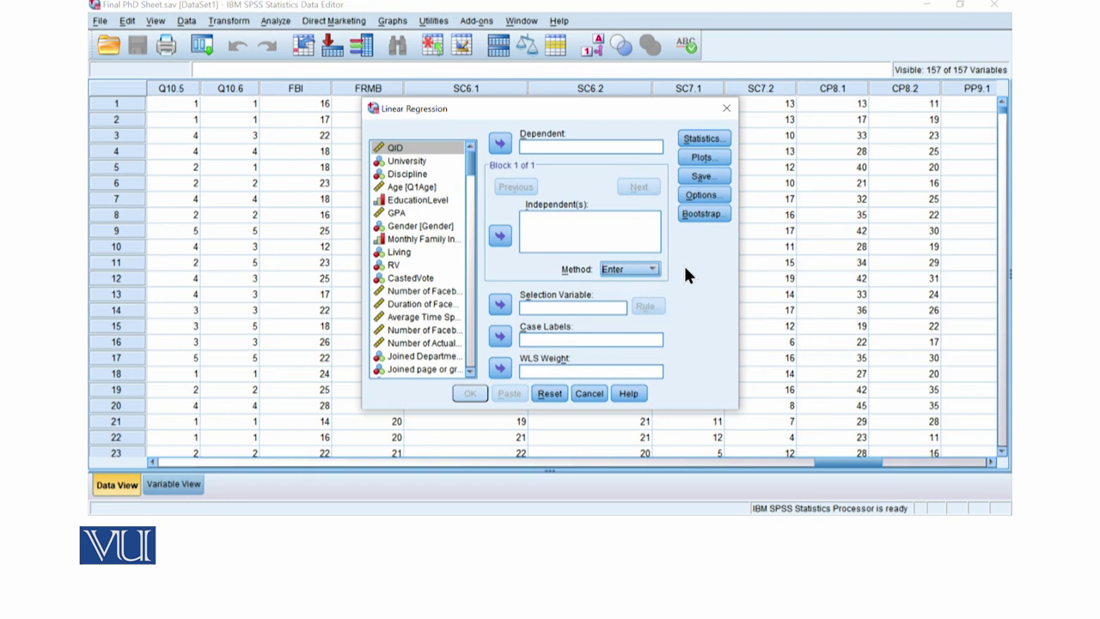
drag(469, 164, 474, 355)
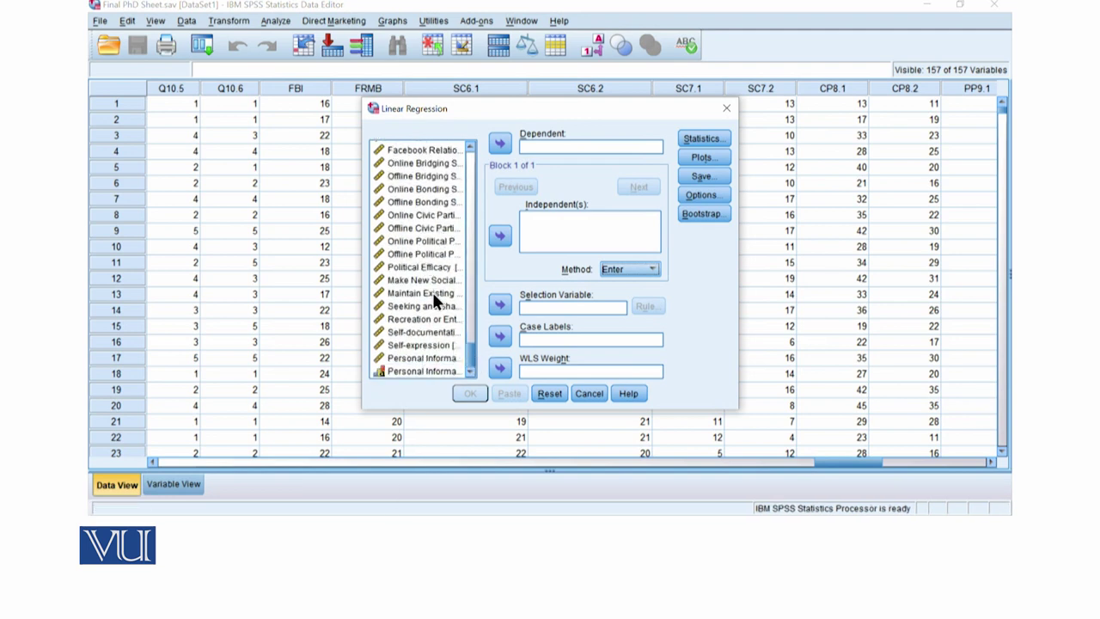
scroll(422, 359, up, 1)
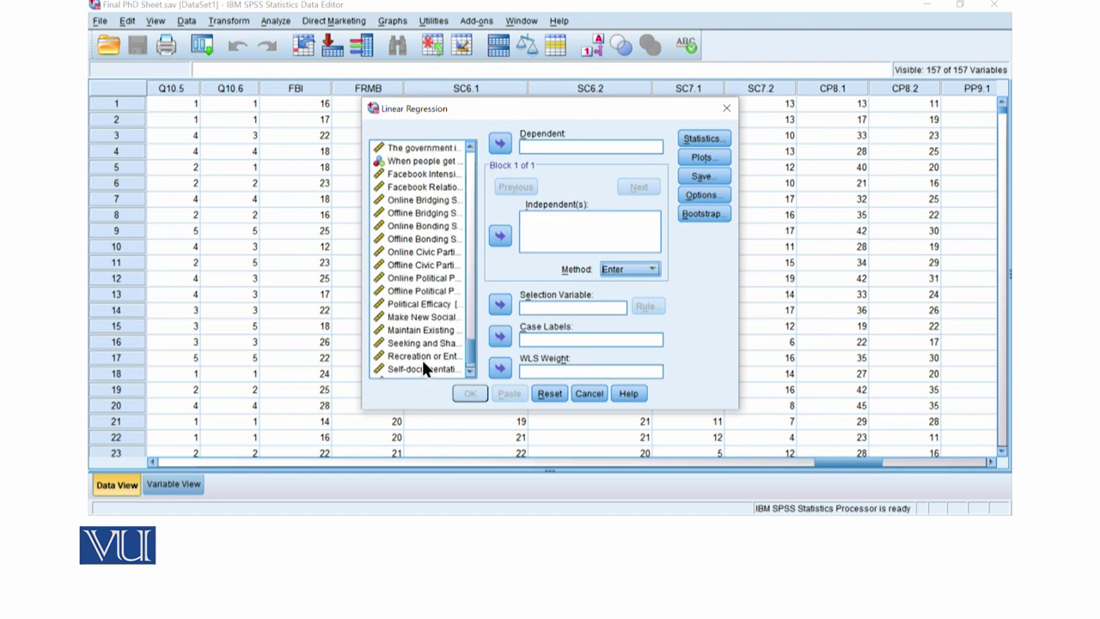
click(432, 239)
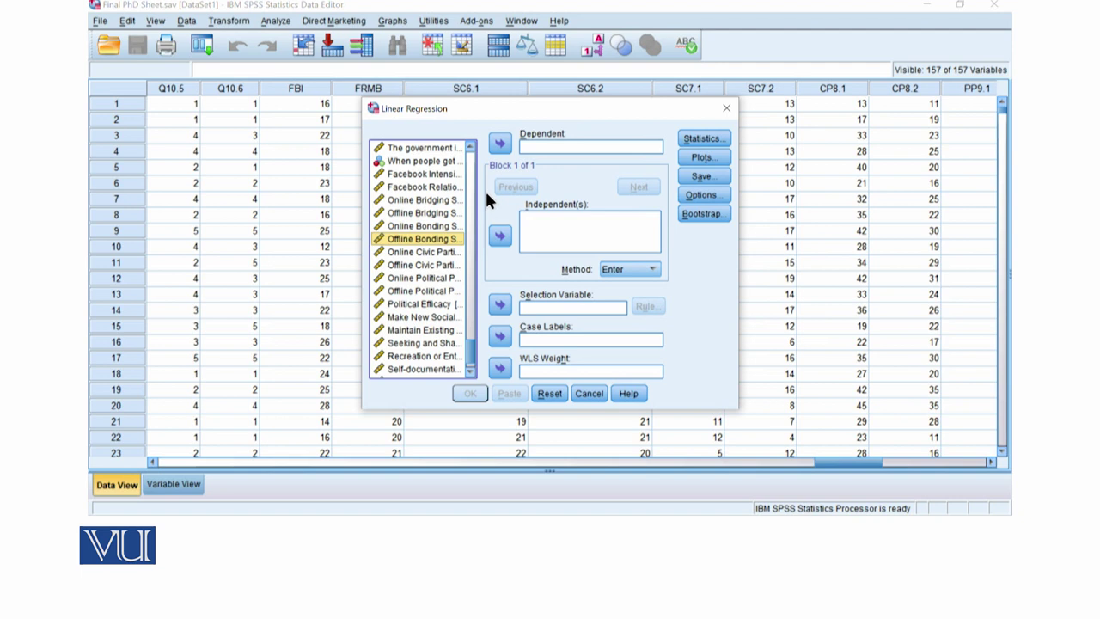
click(501, 144)
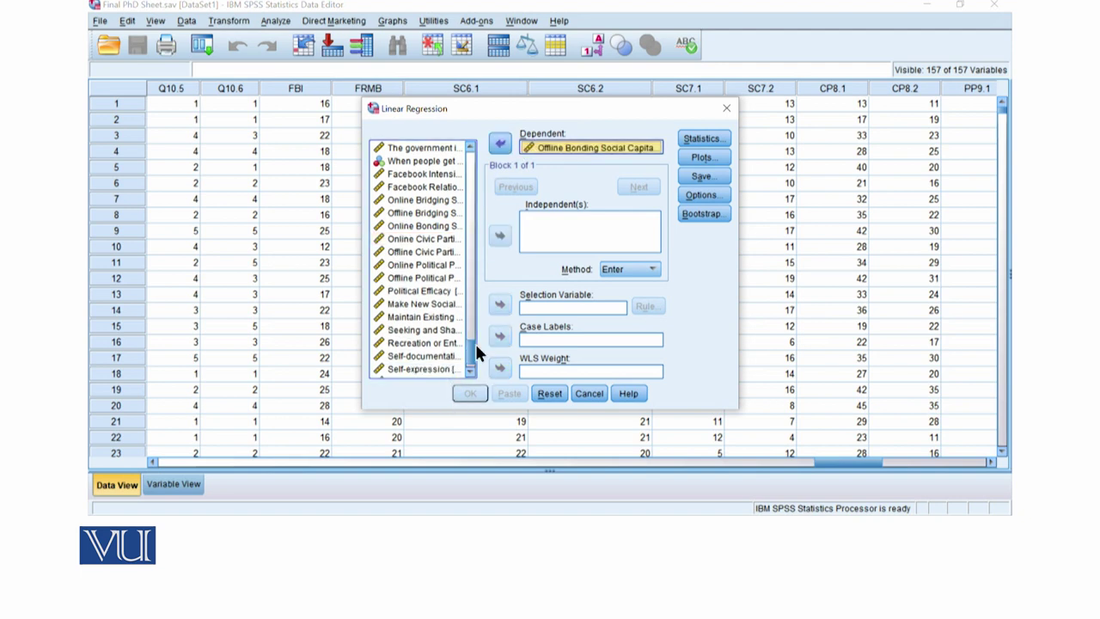
Add the seven consecutive variables from Make New Social Ties through Personal Information Disclosure as independent variables.
click(435, 304)
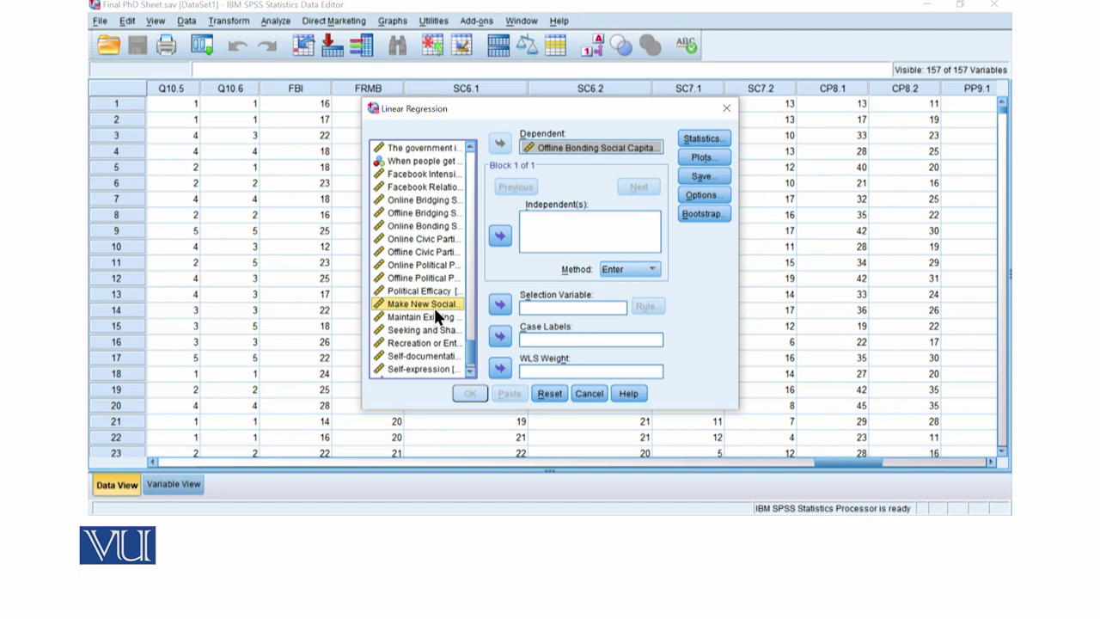
key(shift+Down)
key(shift+Down)
key(shift+Down)
key(shift+Down)
key(shift+Down)
key(shift+Down)
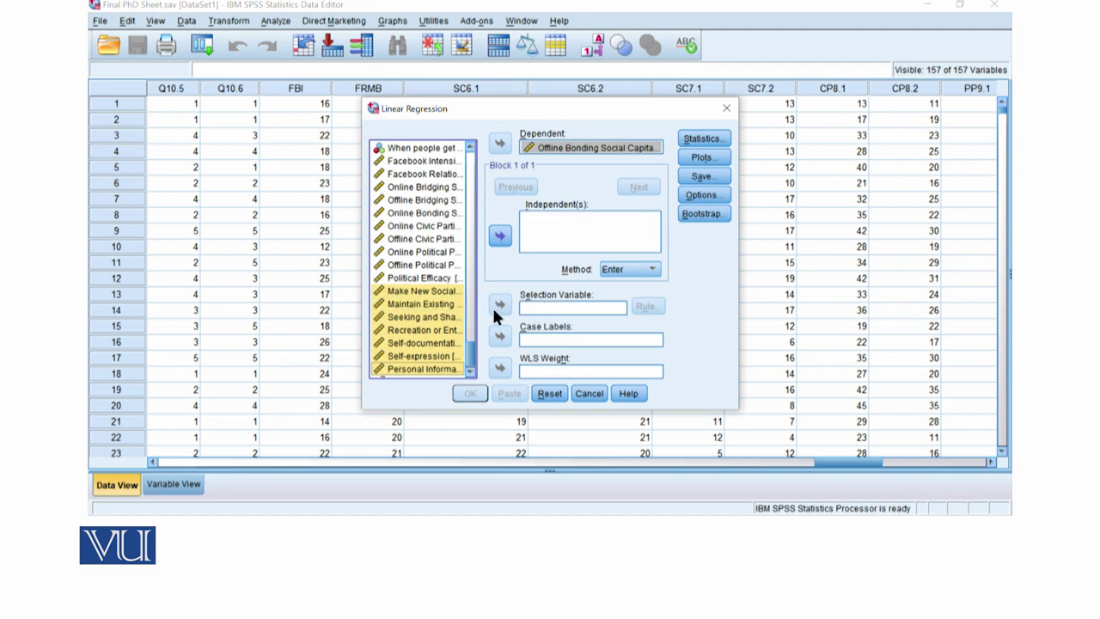
click(503, 237)
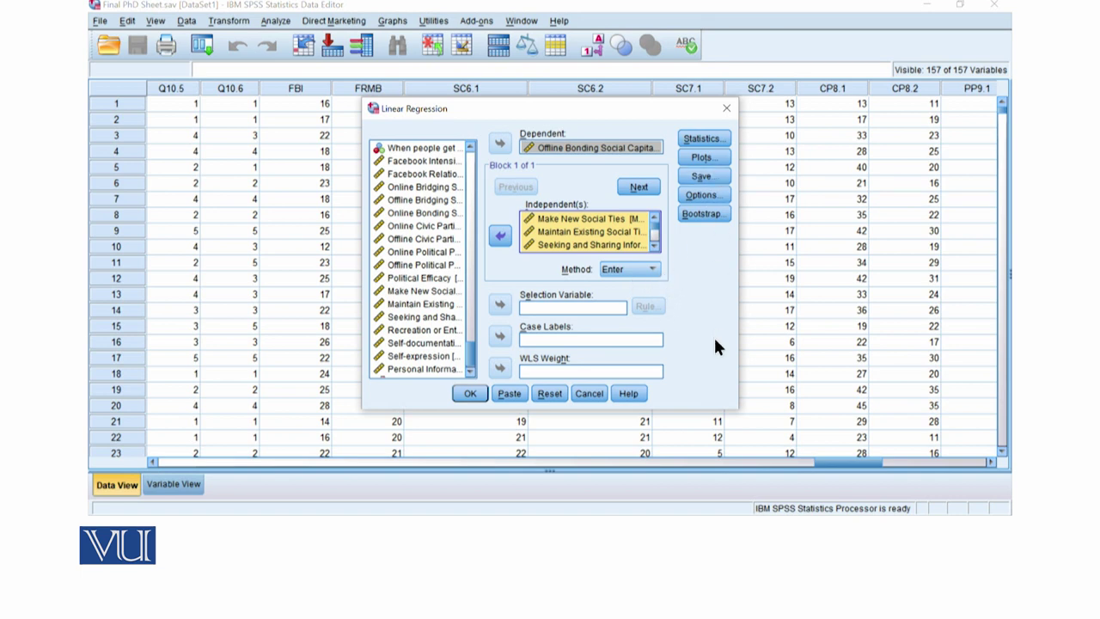
Include collinearity diagnostics and the Durbin-Watson residual test in the regression statistics.
click(703, 142)
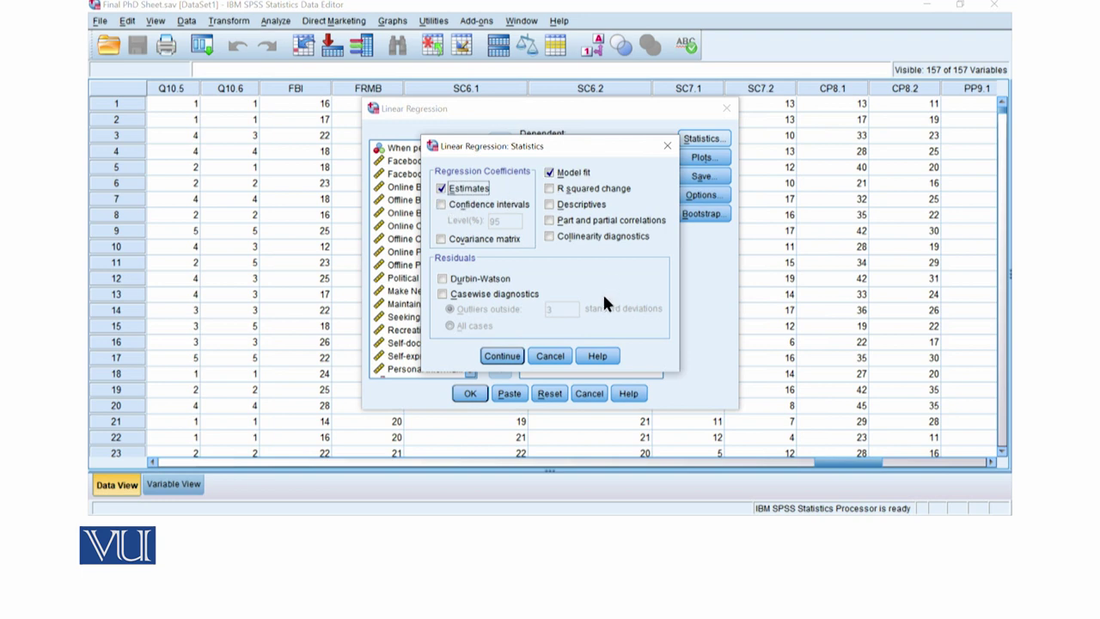
click(575, 237)
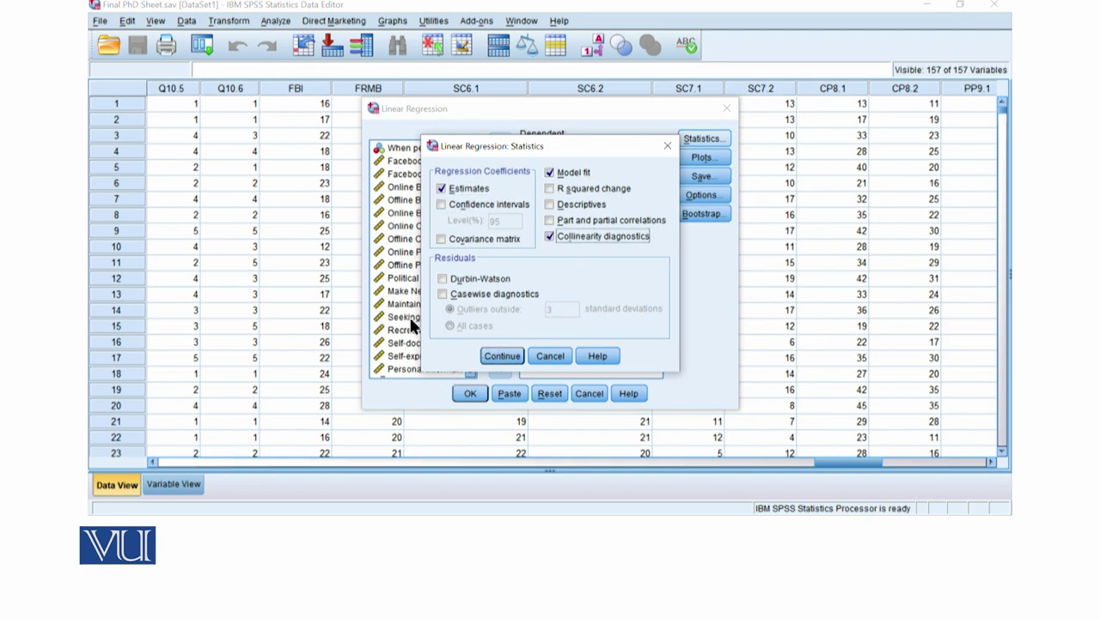
click(447, 279)
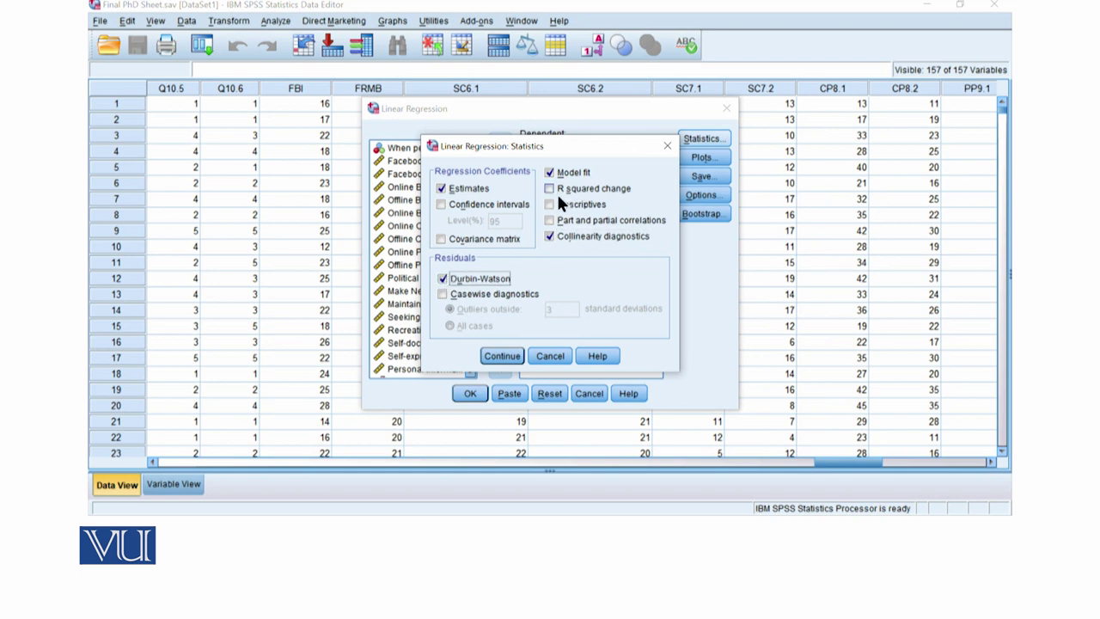
click(504, 355)
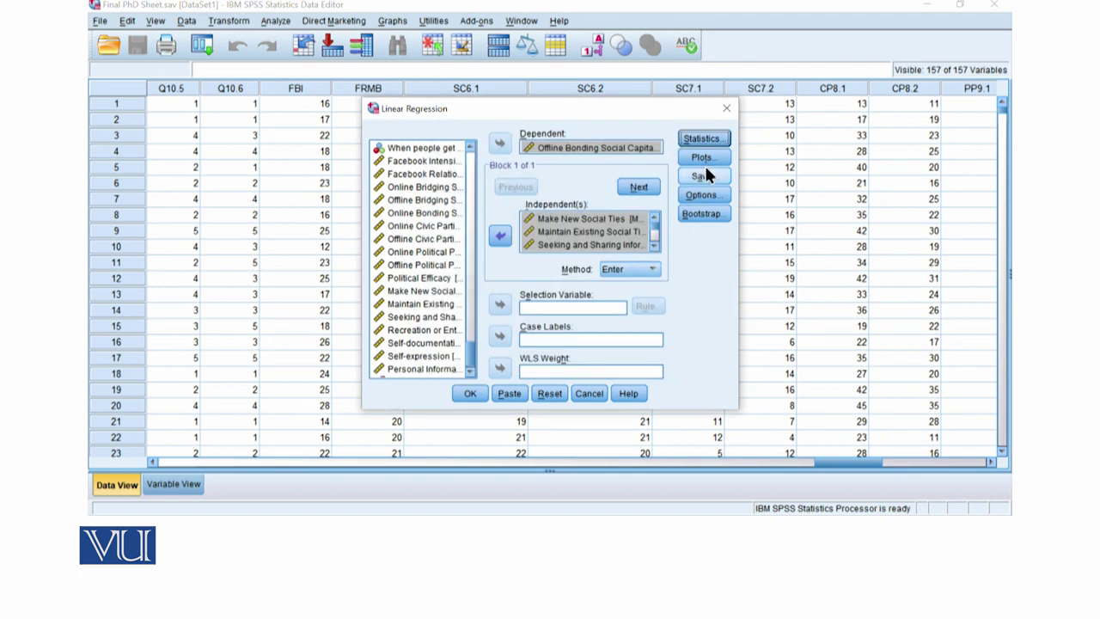
Request a scatterplot of *ZRESID on Y against *ZPRED on X plus a normal probability plot, and run the regression.
click(704, 158)
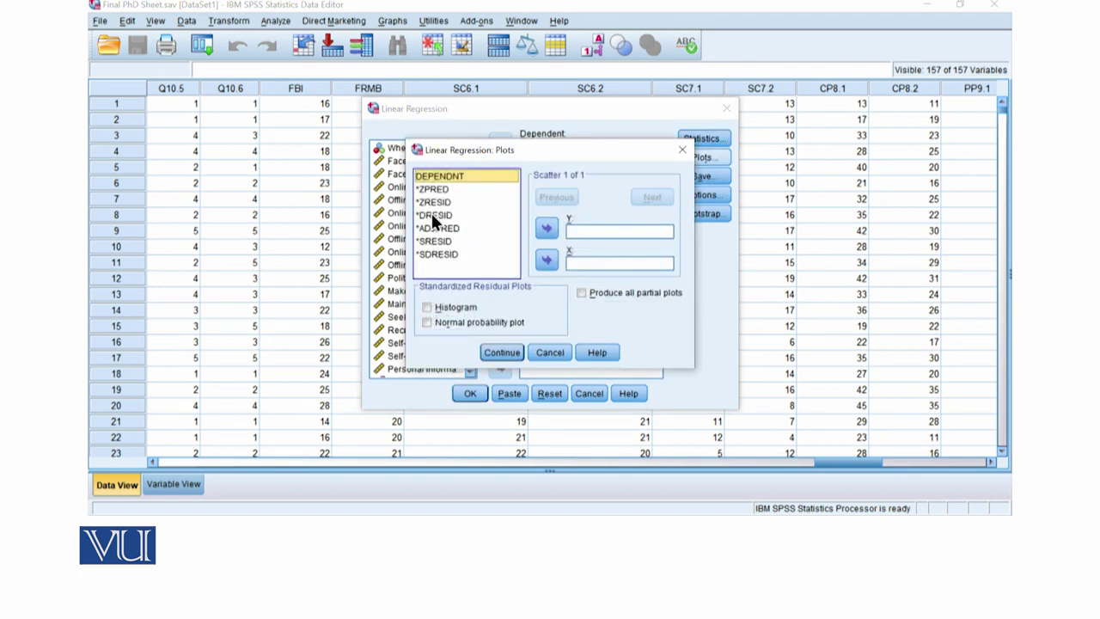
click(441, 190)
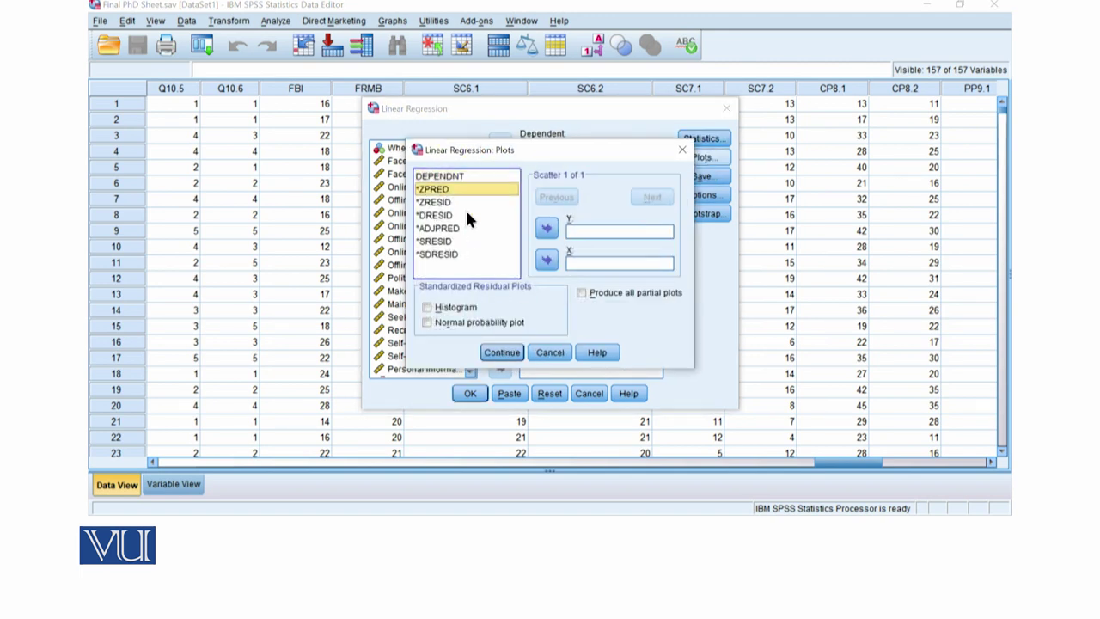
click(541, 263)
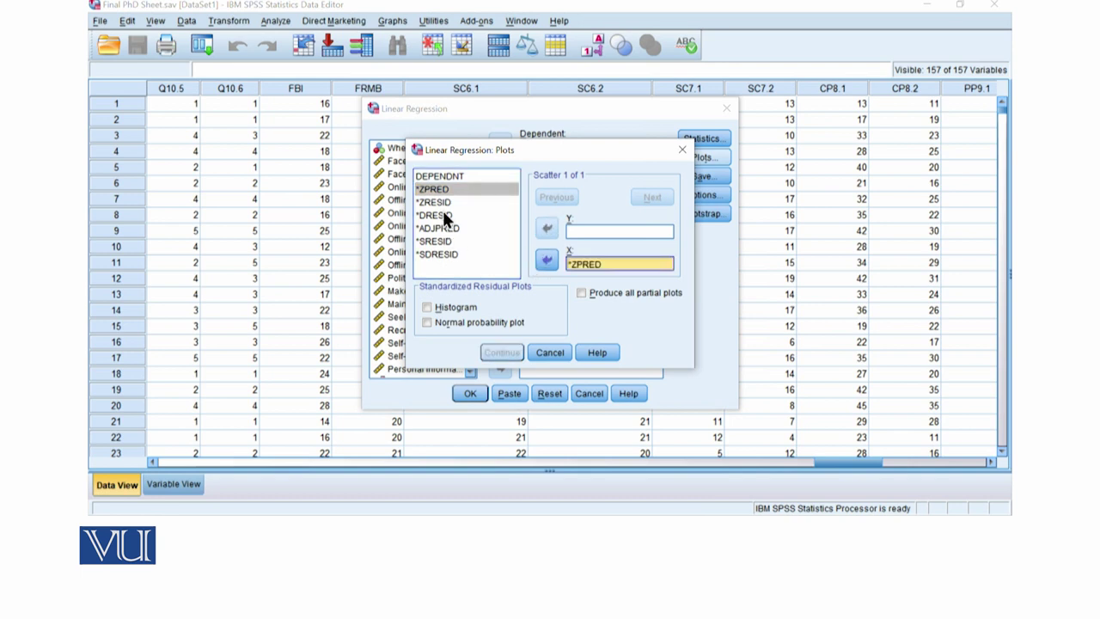
click(443, 206)
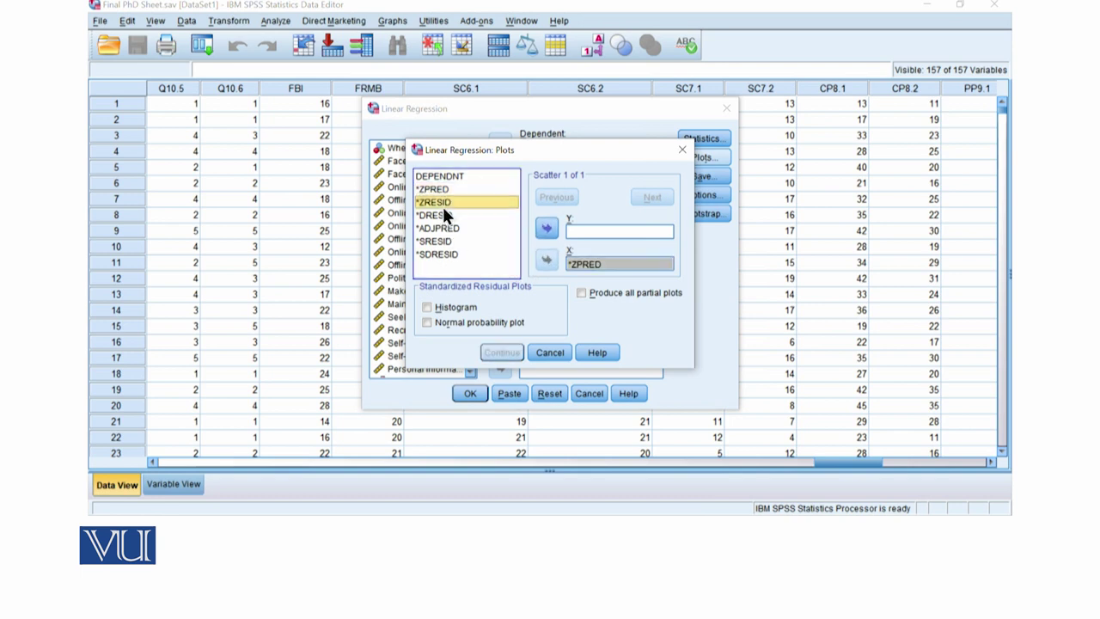
click(547, 229)
click(429, 322)
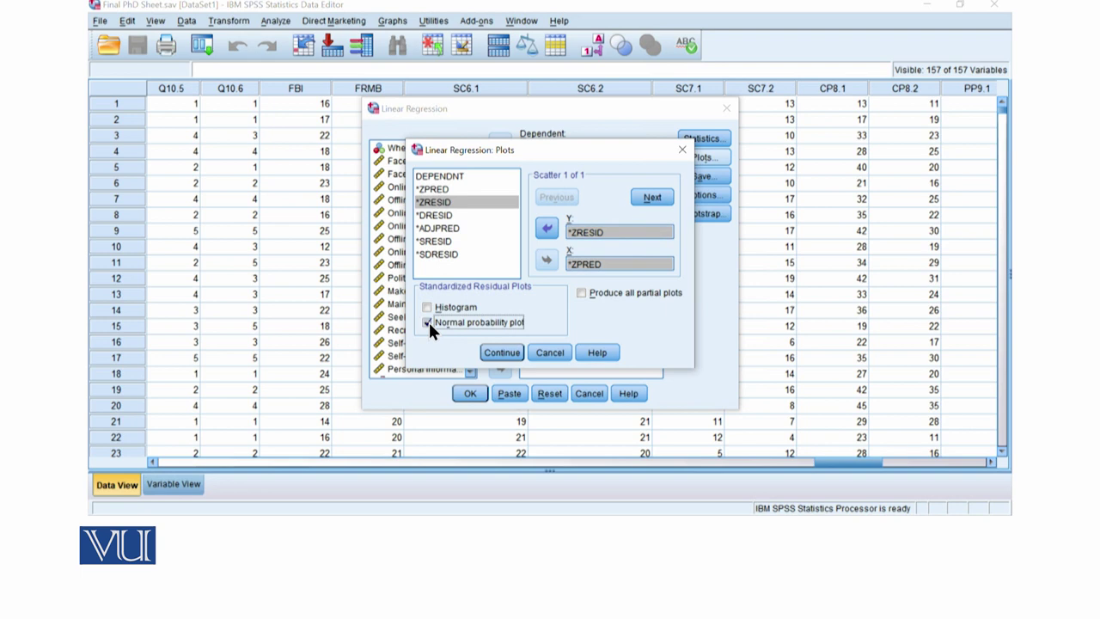
click(504, 354)
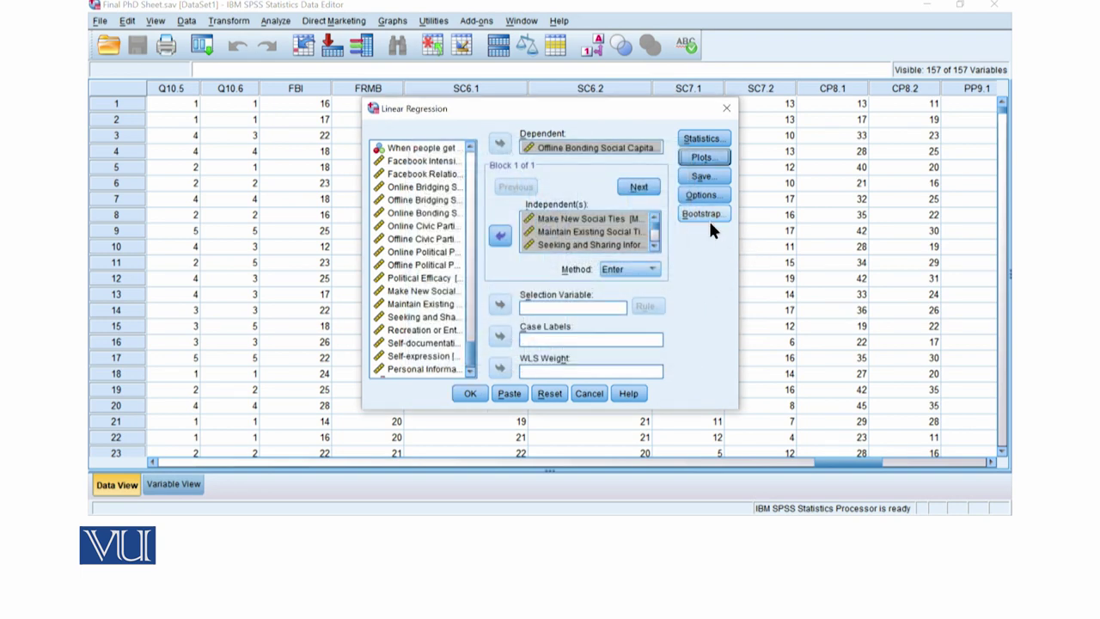
click(469, 393)
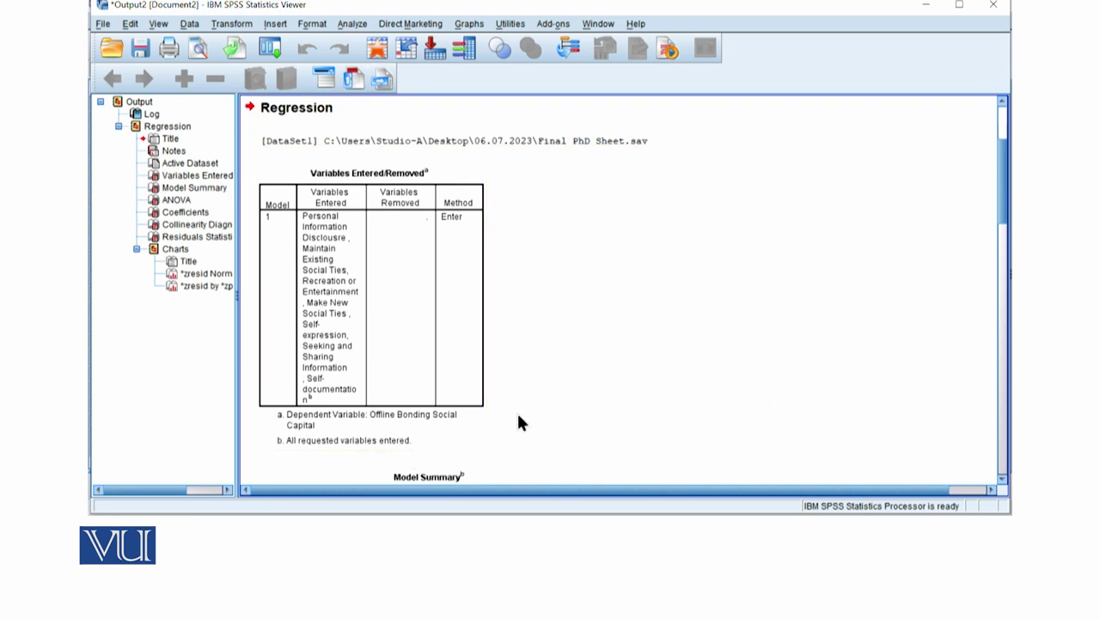
Examine the regression output from the Variables Entered/Removed table through to the normal P-P plot and the residual scatterplot.
scroll(569, 321, down, 3)
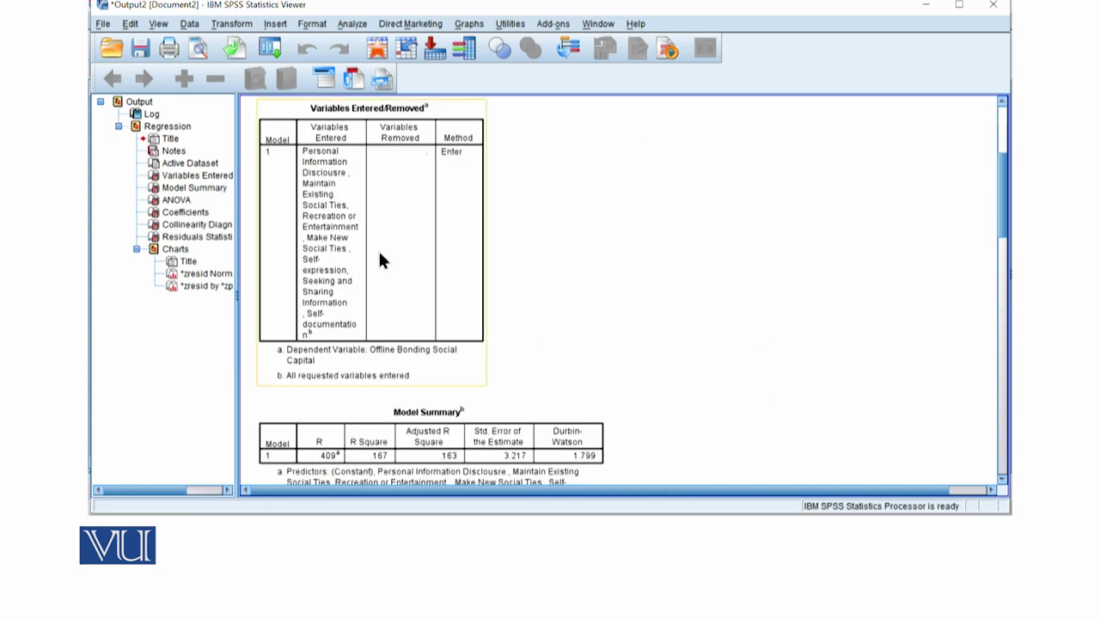
scroll(462, 354, down, 3)
scroll(481, 427, down, 6)
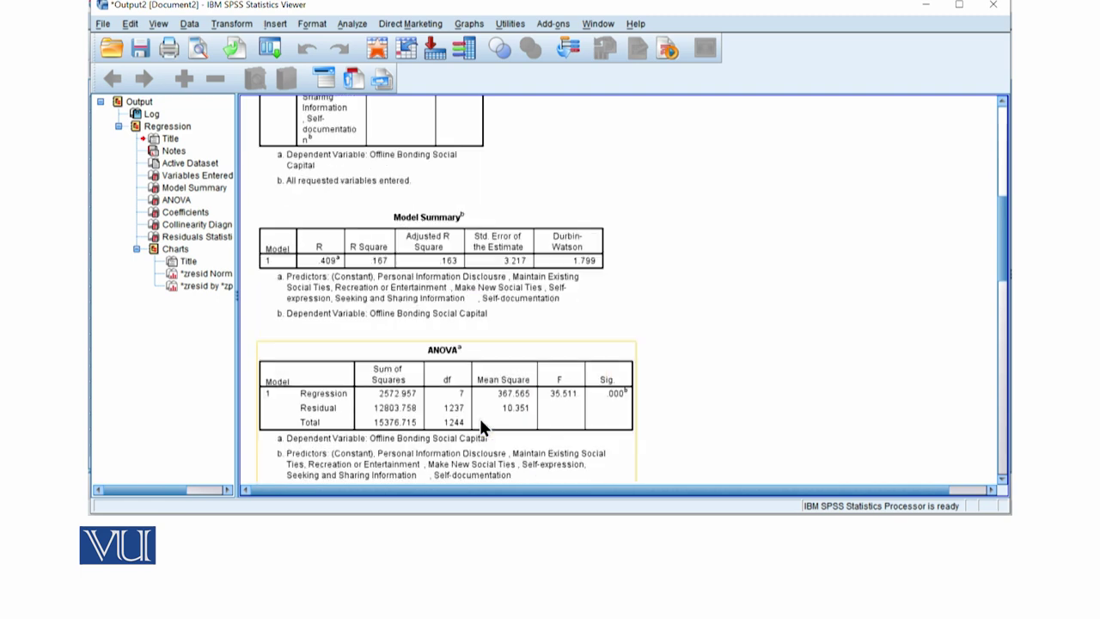
scroll(481, 427, down, 3)
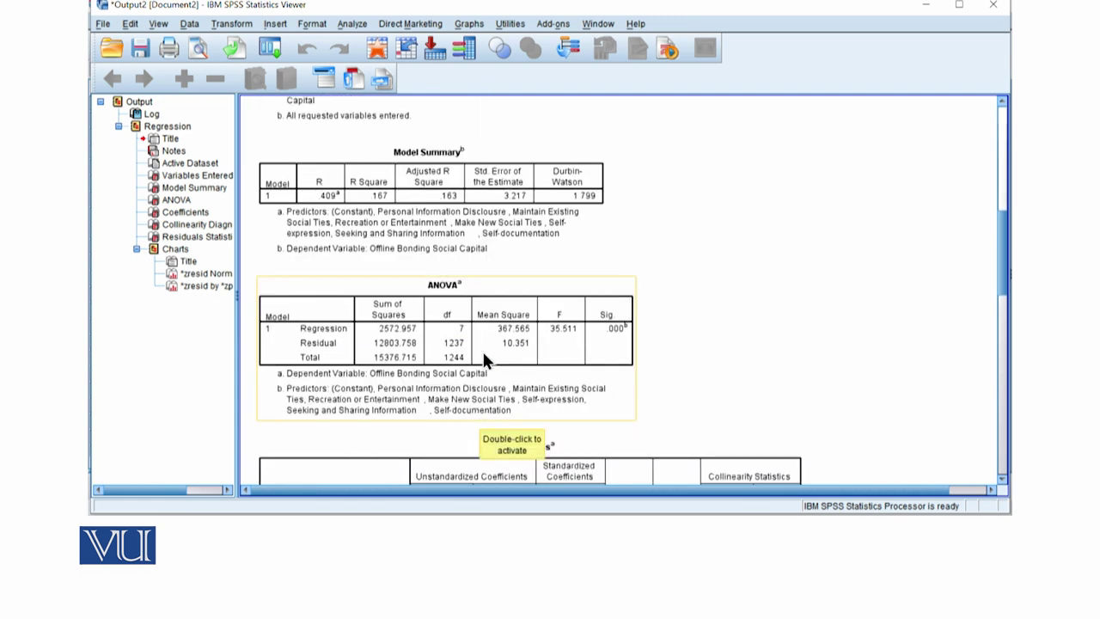
scroll(484, 361, down, 12)
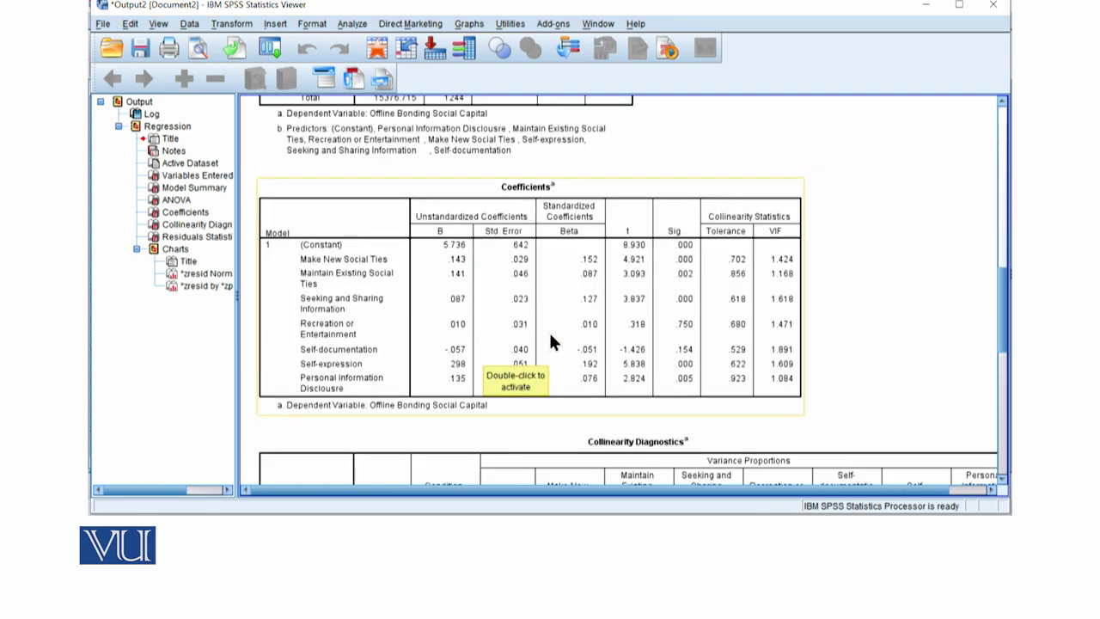
scroll(550, 337, down, 3)
scroll(580, 296, down, 3)
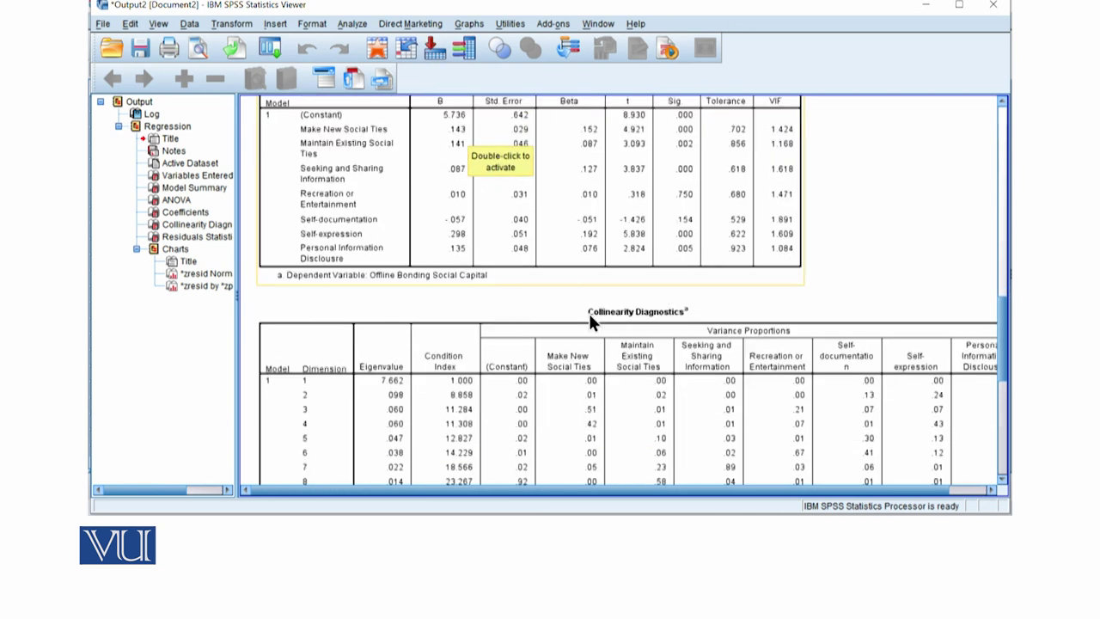
scroll(589, 313, down, 10)
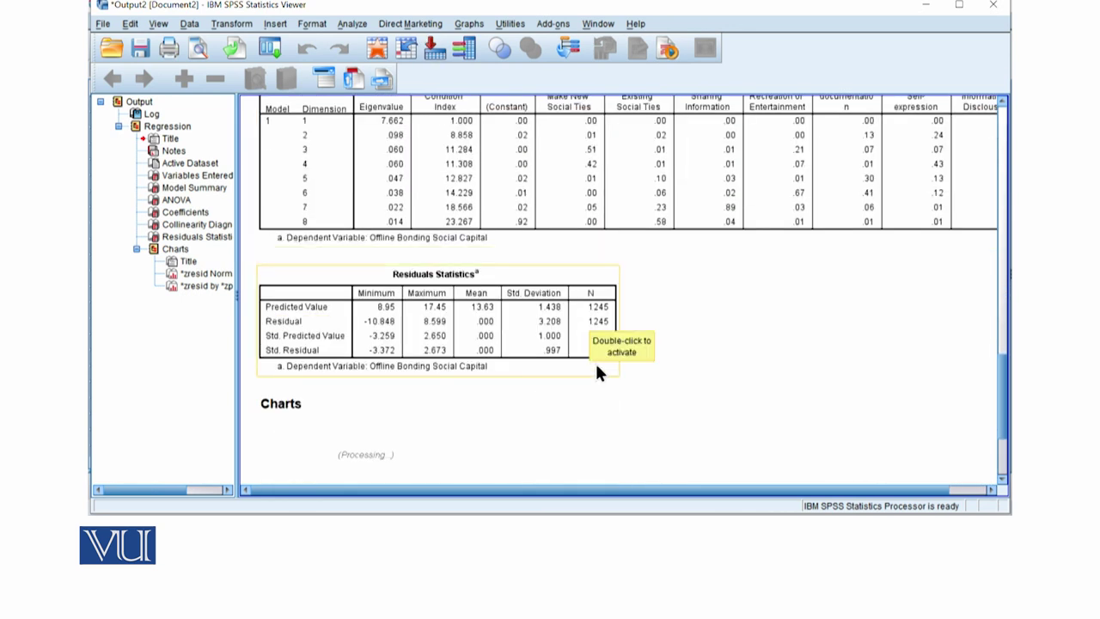
scroll(710, 342, down, 10)
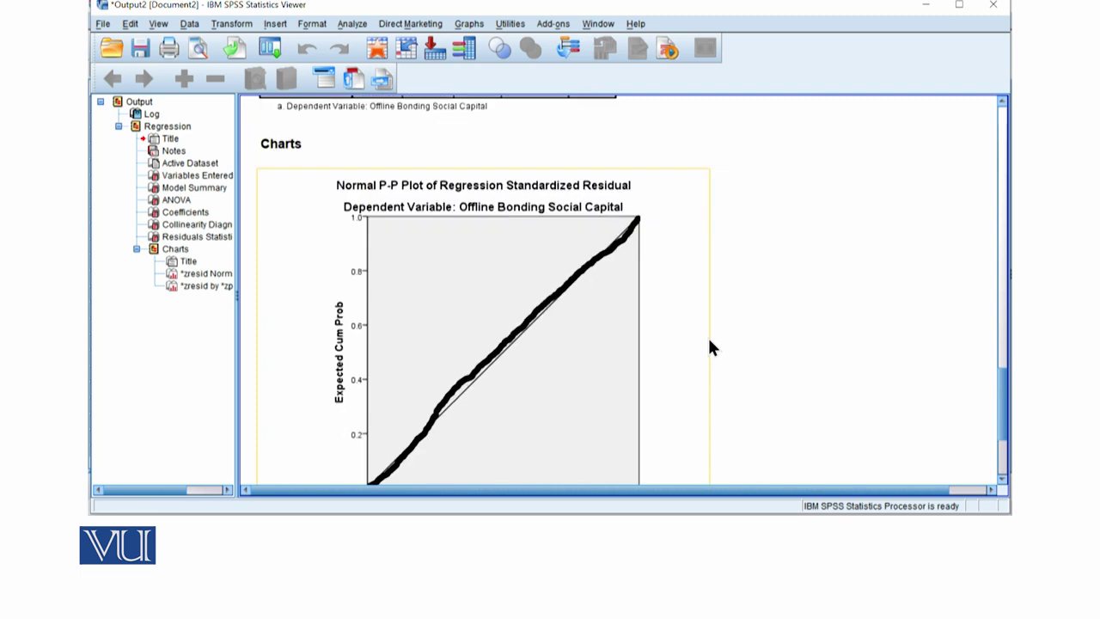
scroll(710, 348, down, 3)
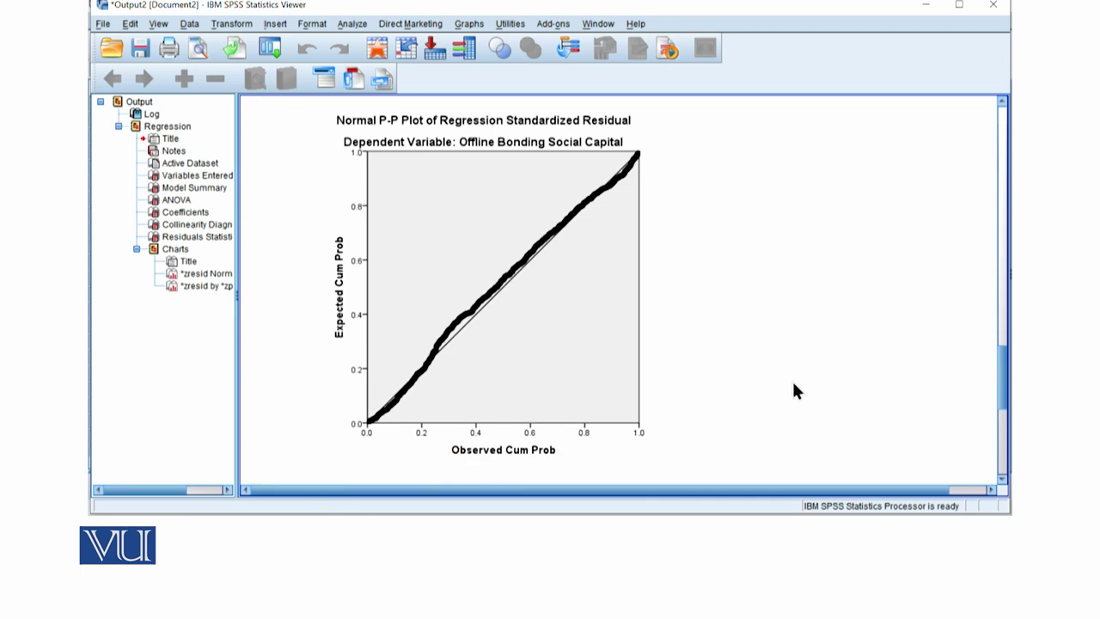
scroll(806, 353, down, 10)
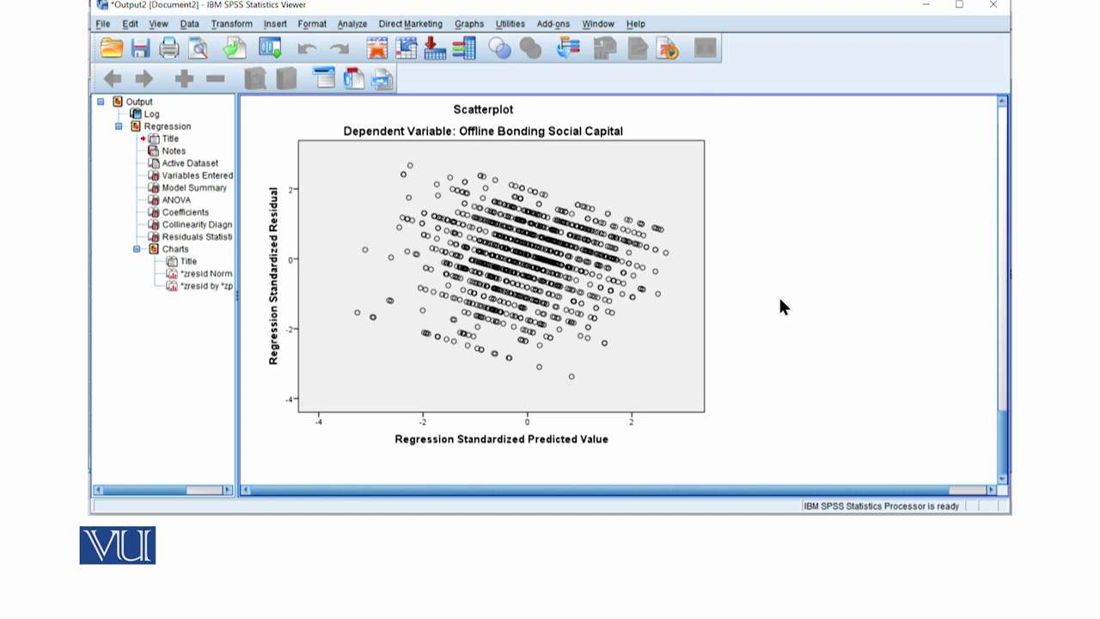
Return to the ANOVA and Coefficients tables to review the model's significance, beta values and collinearity statistics.
scroll(782, 307, up, 10)
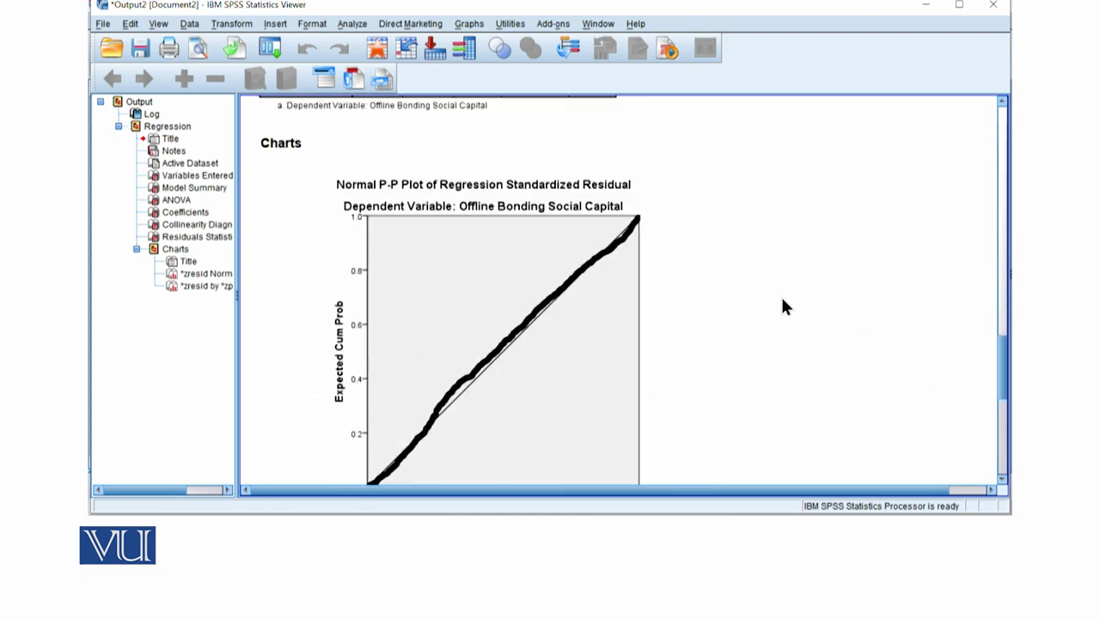
scroll(782, 307, up, 2)
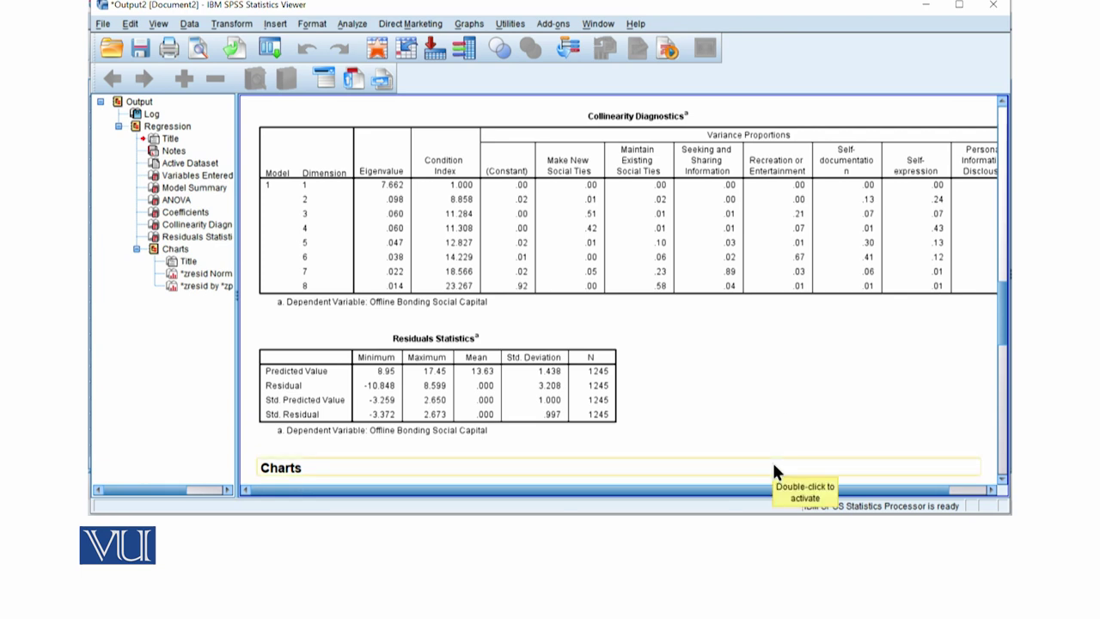
scroll(816, 368, up, 12)
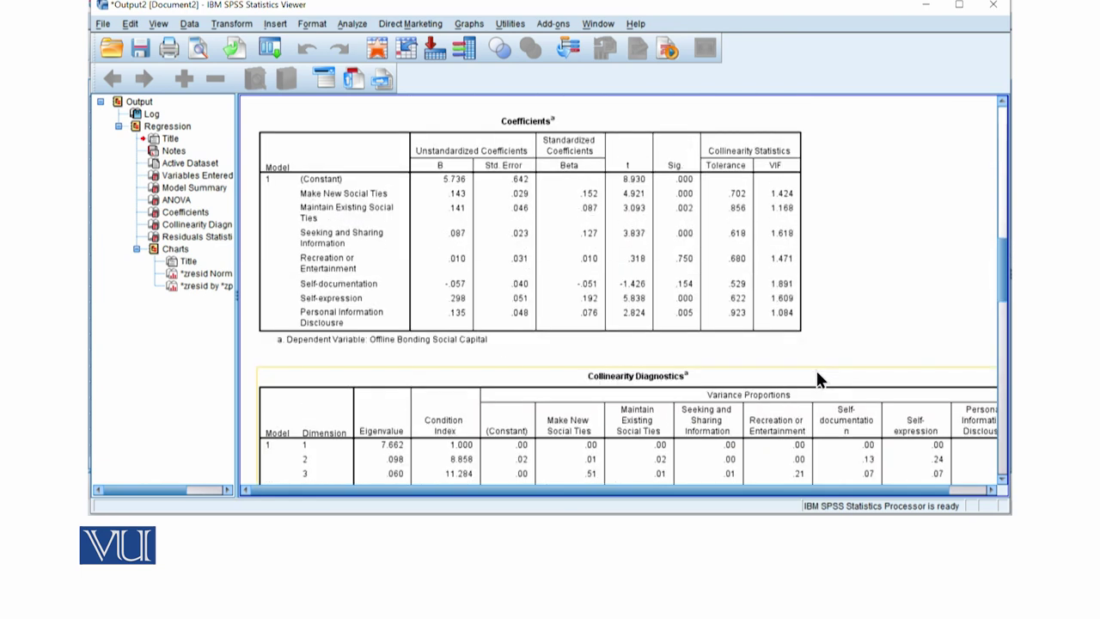
scroll(815, 368, up, 4)
scroll(734, 352, down, 2)
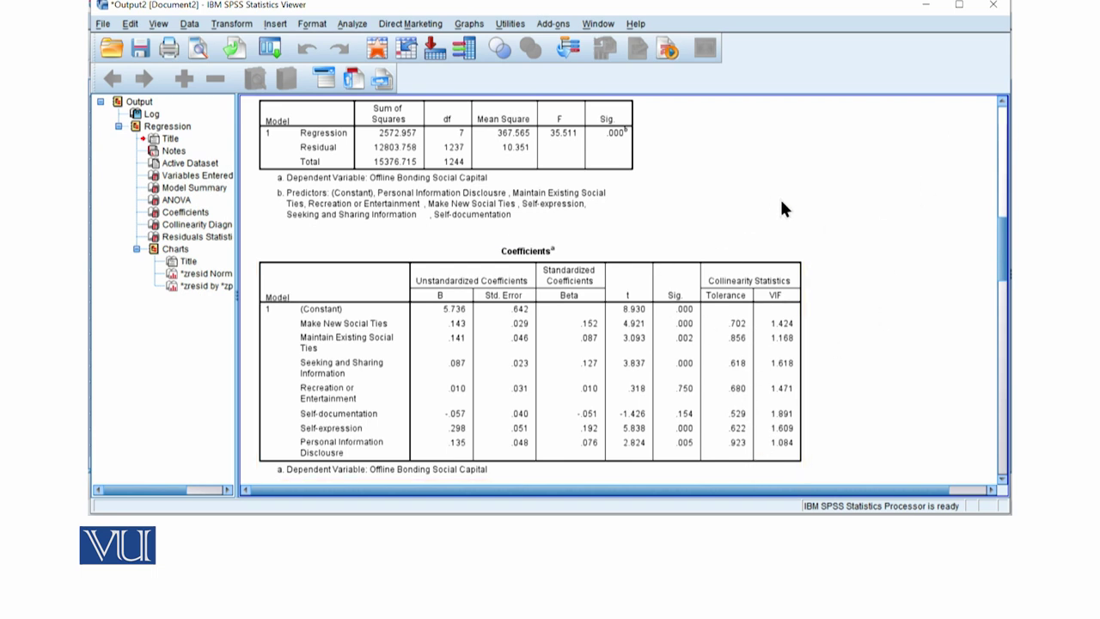
Examine the Model Summary for R Square and Durbin-Watson, comparing it with the ANOVA and Coefficients tables.
scroll(868, 288, up, 3)
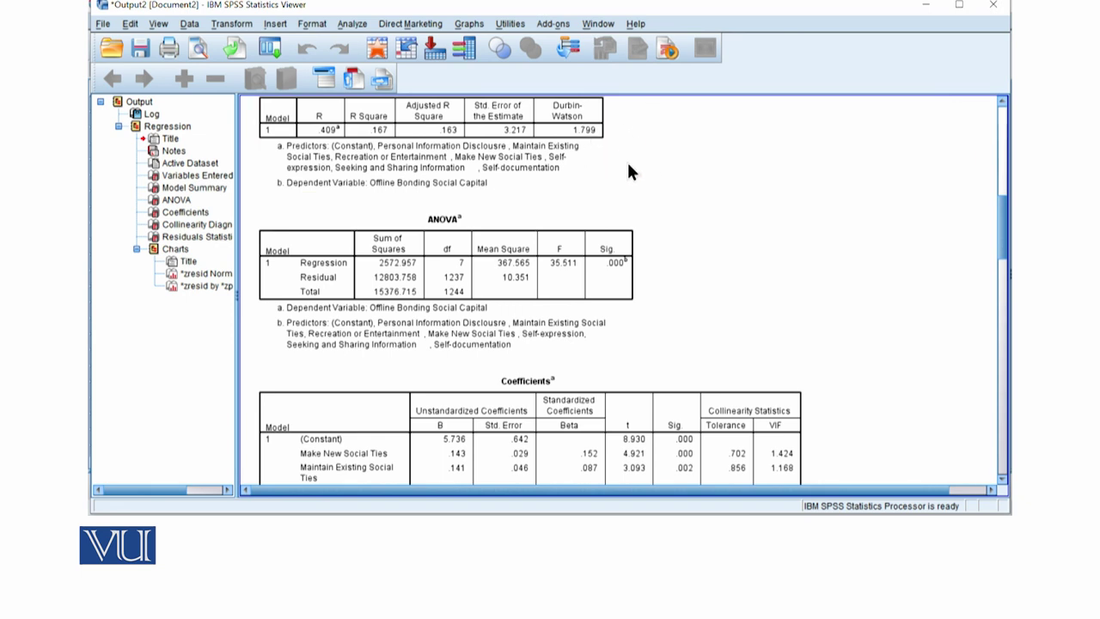
scroll(628, 168, up, 2)
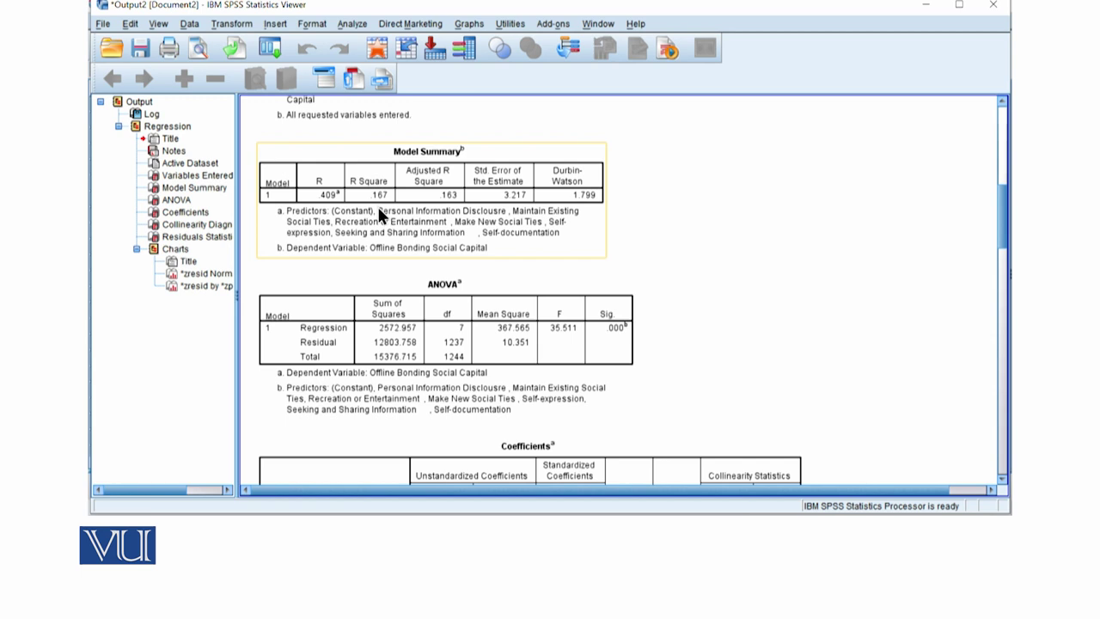
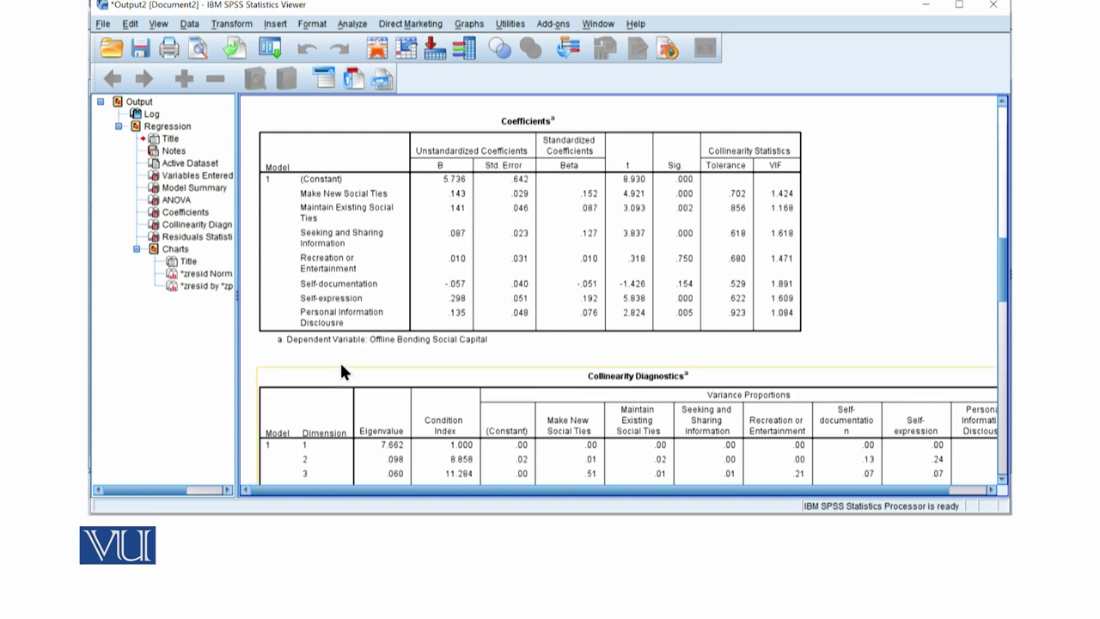
scroll(954, 458, up, 3)
scroll(952, 457, up, 1)
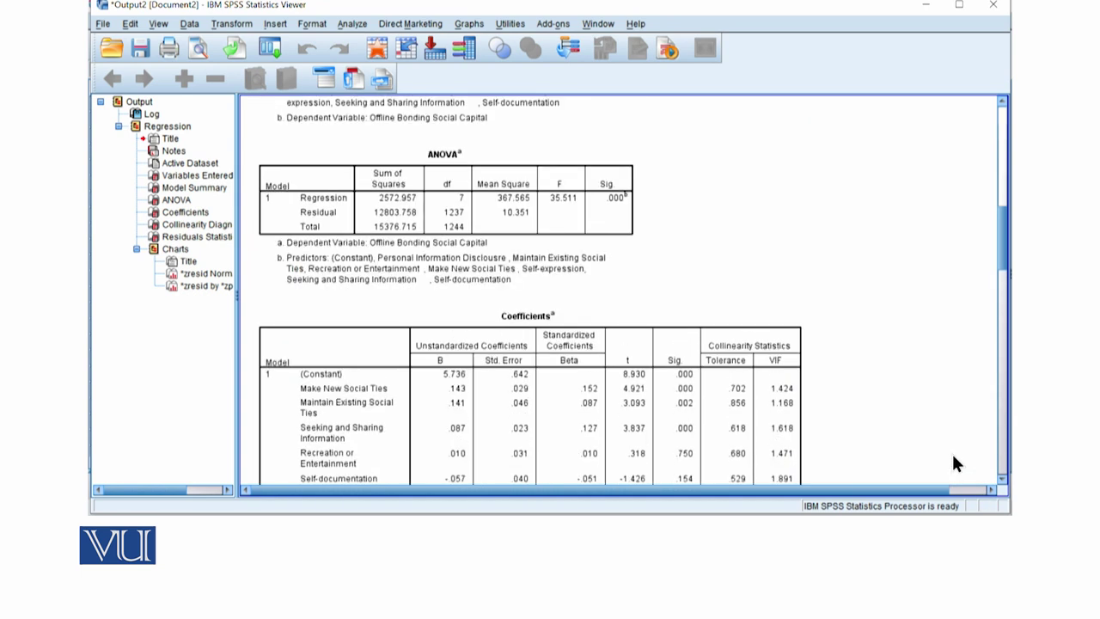
scroll(954, 457, down, 1)
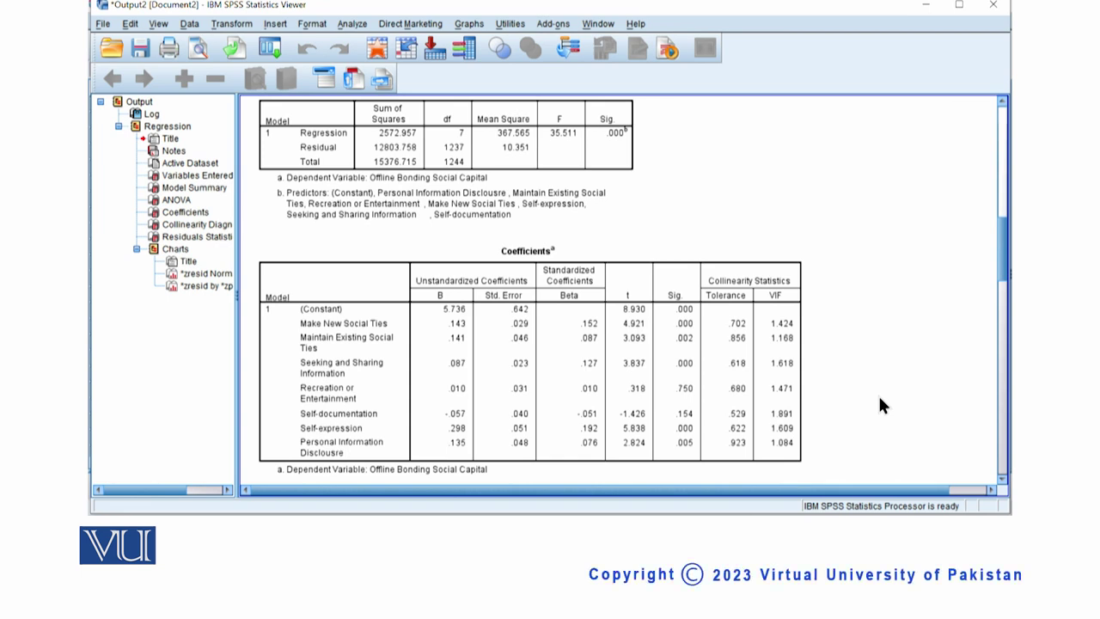
scroll(880, 399, up, 5)
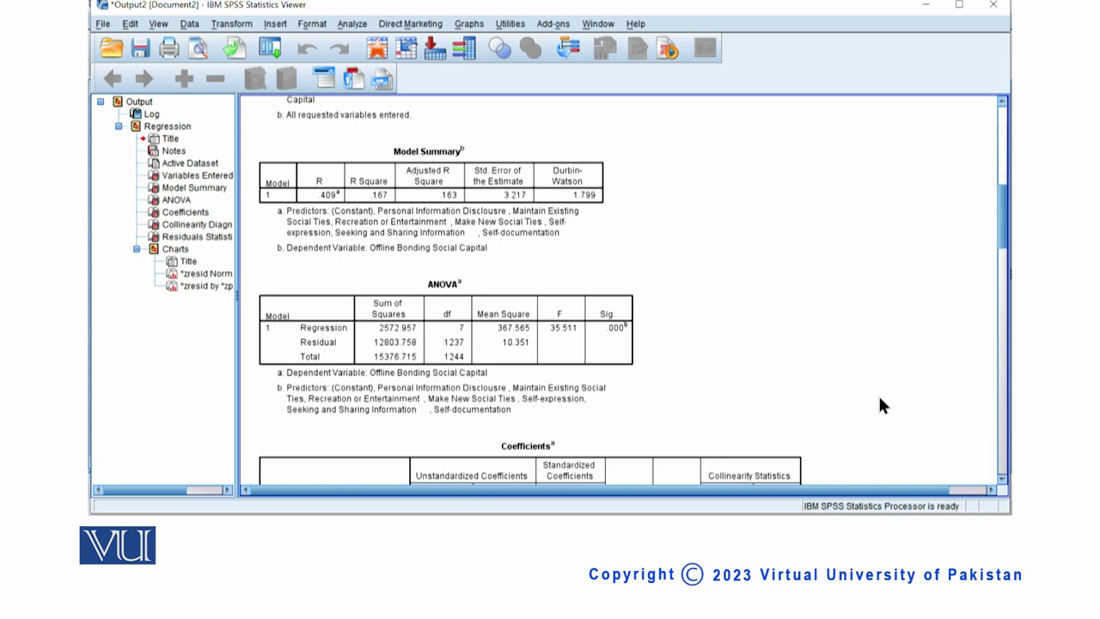
click(292, 191)
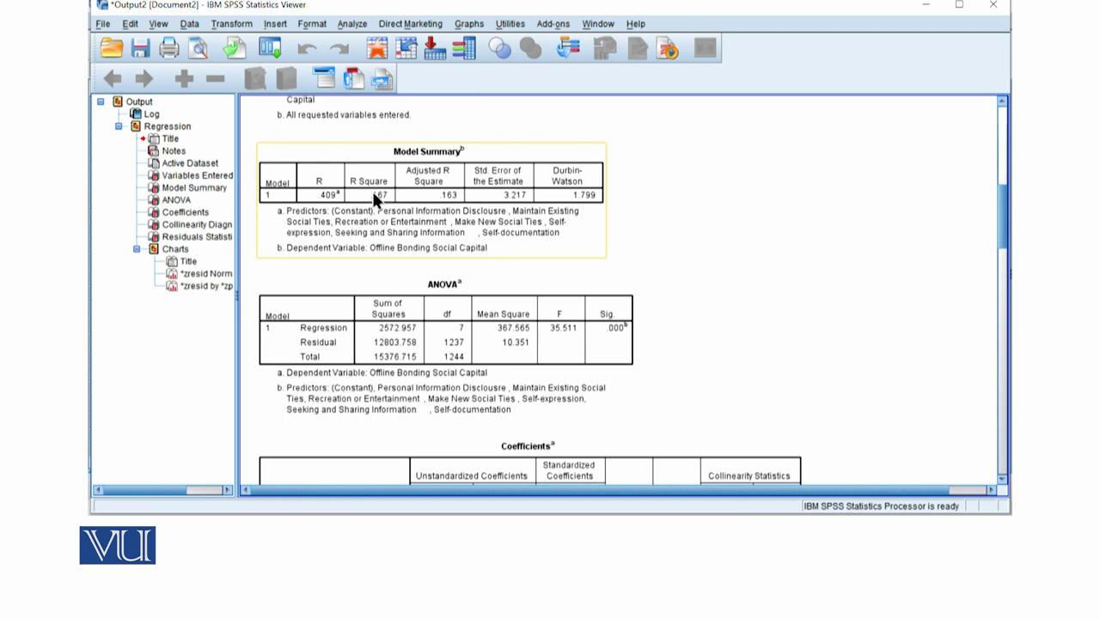
Review each motive's t and significance values in the Coefficients table, and recheck the overall model fit in ANOVA and Model Summary.
scroll(470, 225, down, 5)
click(470, 225)
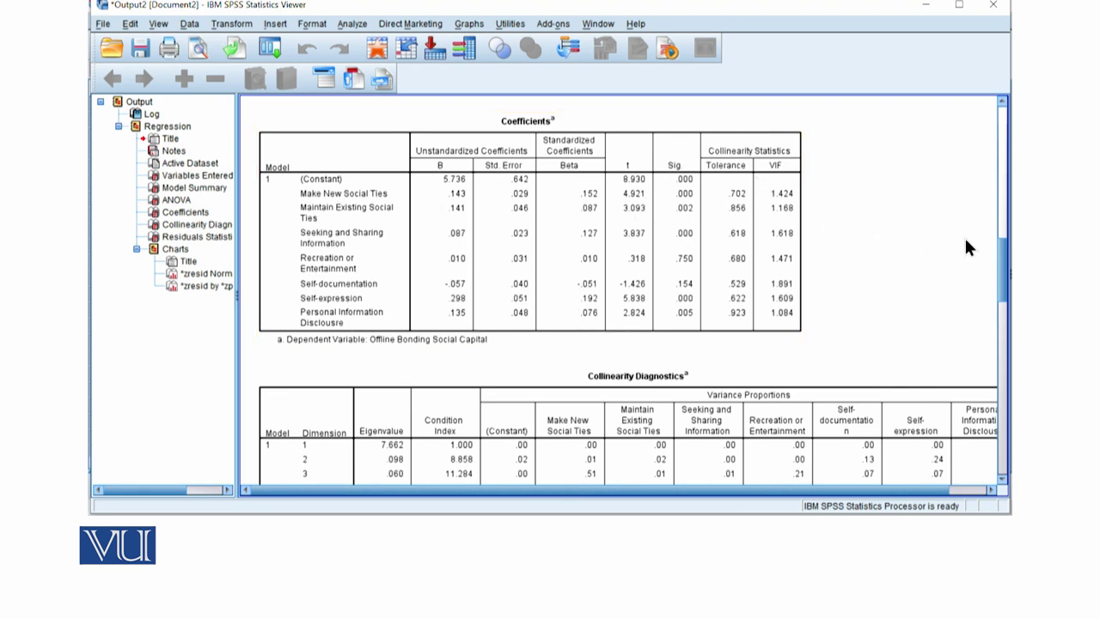
scroll(965, 248, up, 3)
scroll(966, 248, up, 2)
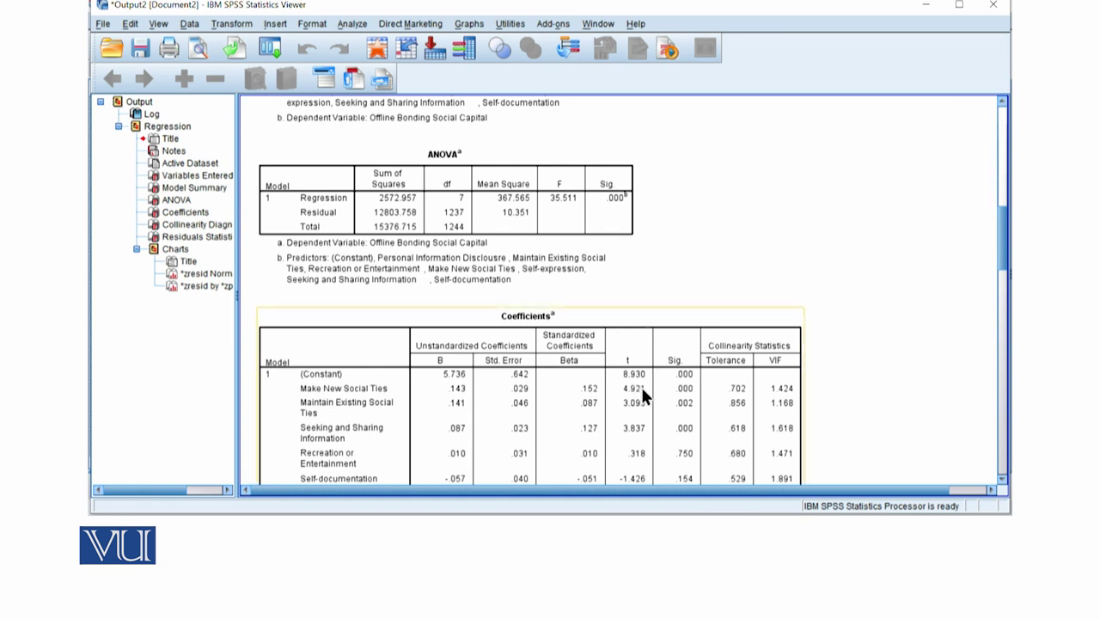
scroll(642, 388, up, 2)
scroll(645, 390, up, 3)
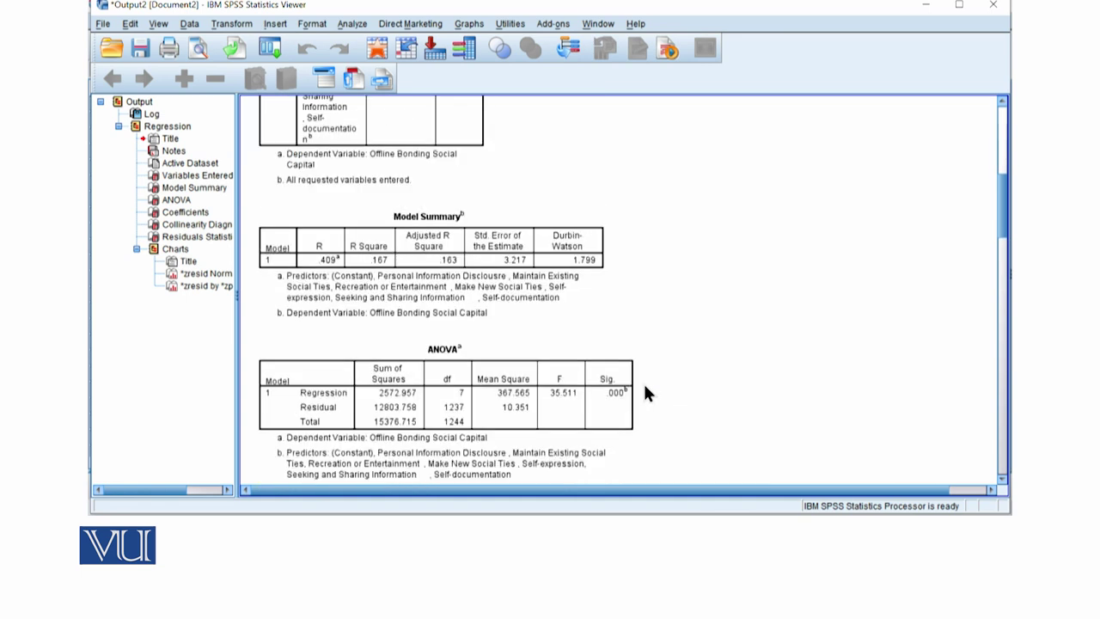